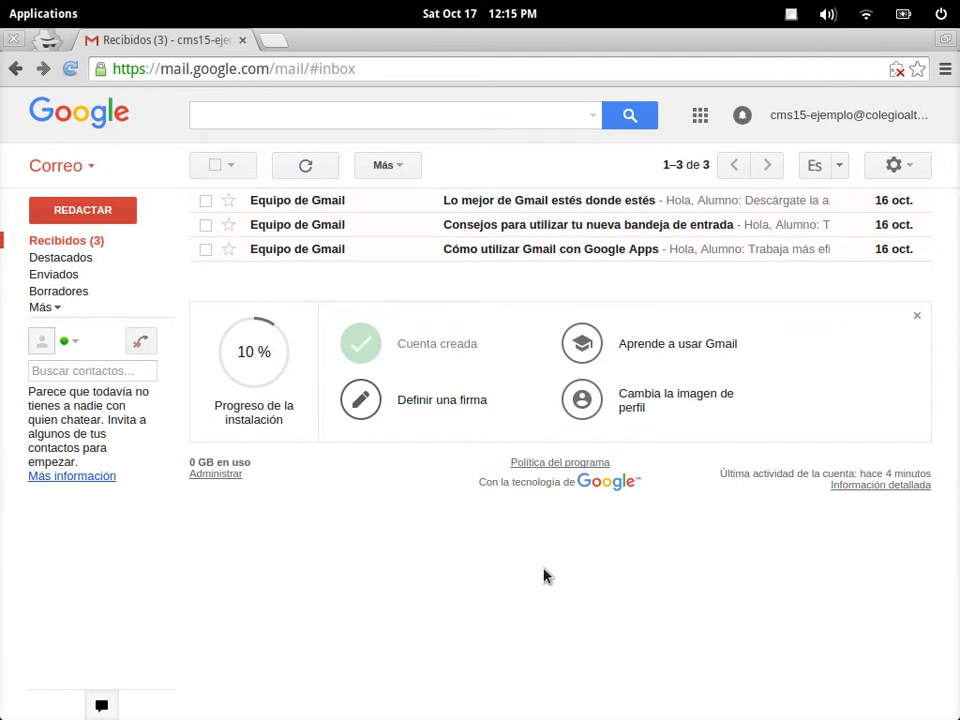
# Switch to the Altair login window and load the CRM login page at crm.altair.edu.es
pyautogui.hotkey('ctrl', 'alt', 'Right')
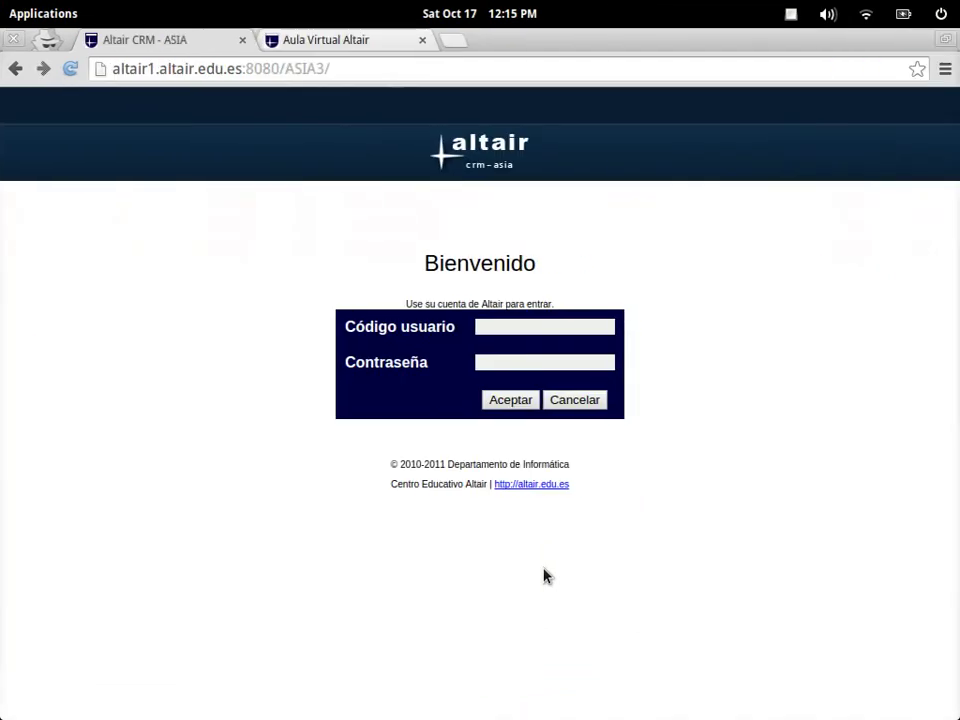
pyautogui.click(576, 326)
pyautogui.click(369, 71)
pyautogui.write('crm.')
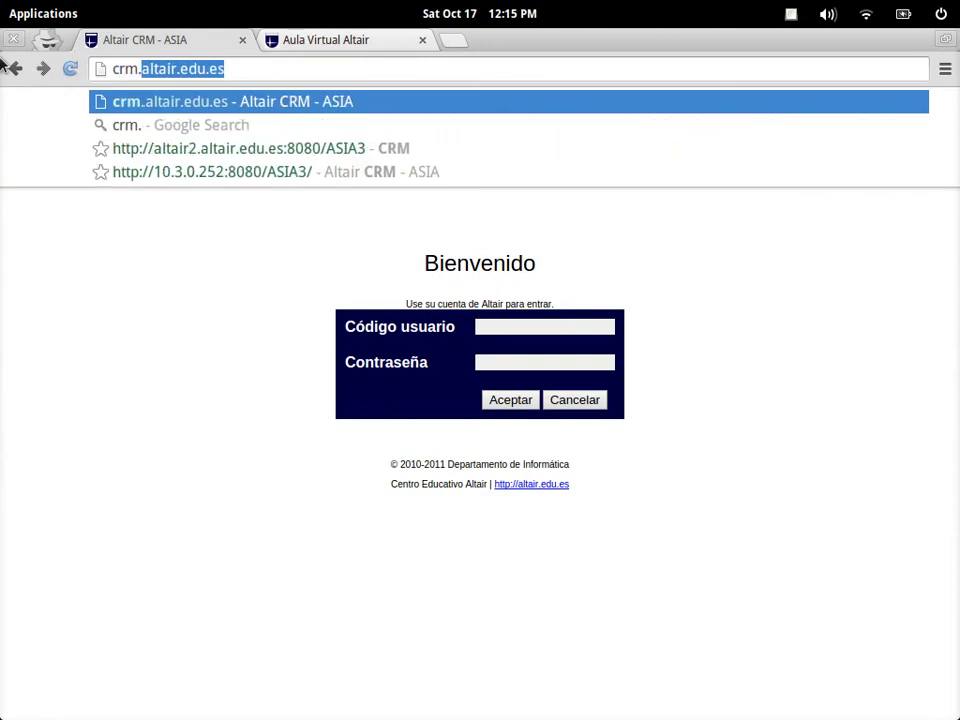
pyautogui.press('End')
pyautogui.press('Return')
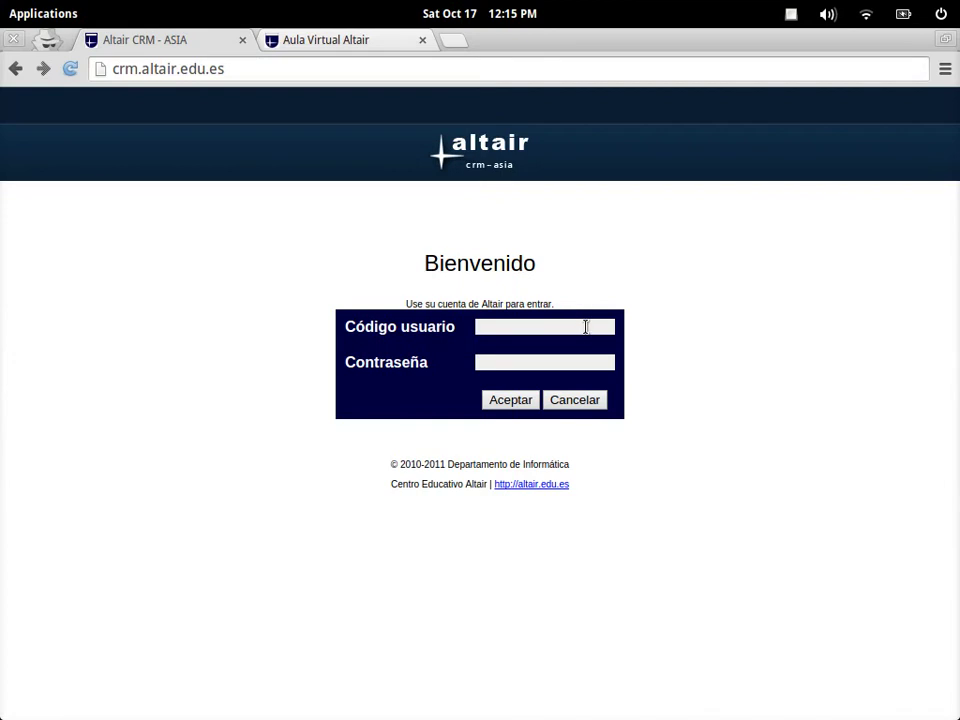
# Enter the student's user code and password, submit, and dismiss the wrong-credentials alert
pyautogui.click(586, 327)
pyautogui.click(557, 326)
pyautogui.write('cms15-')
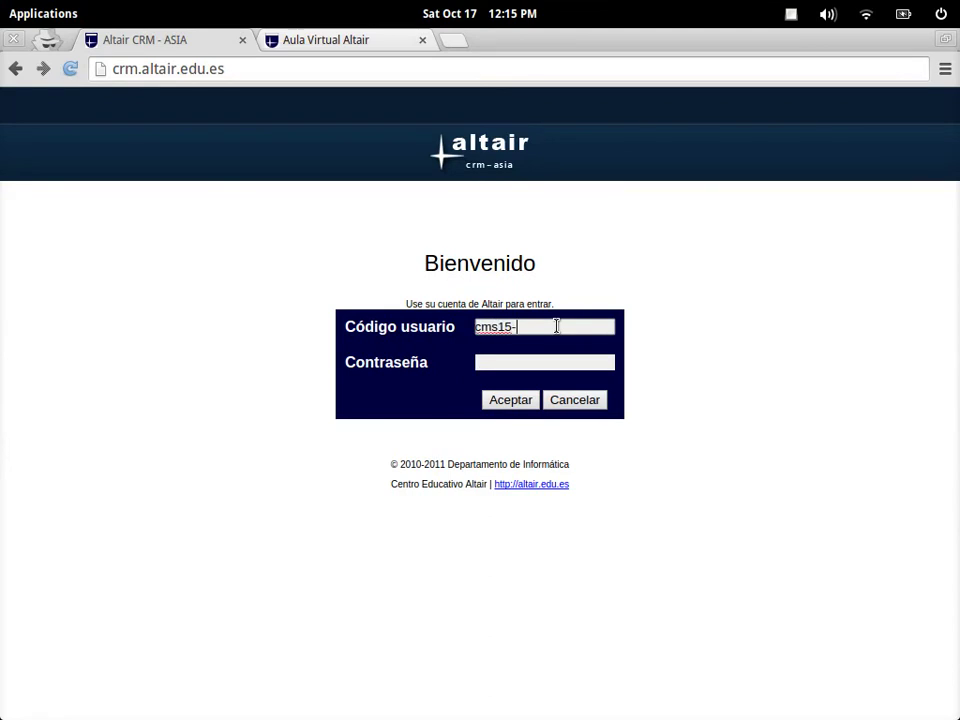
pyautogui.write('ejemplo')
pyautogui.click(588, 358)
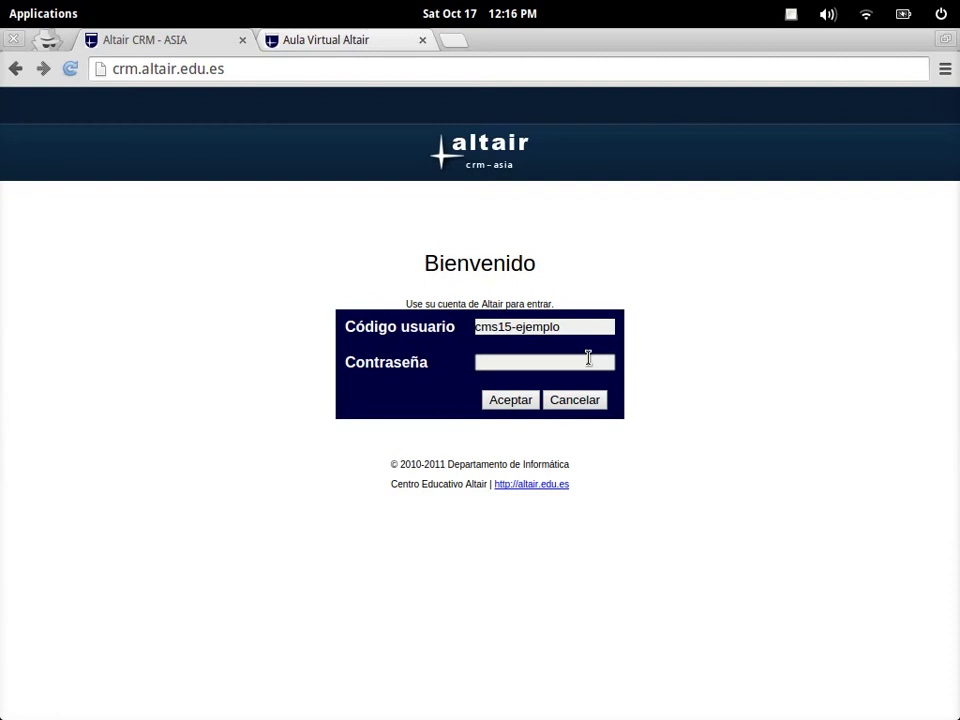
pyautogui.write('••••••••••')
pyautogui.click(511, 400)
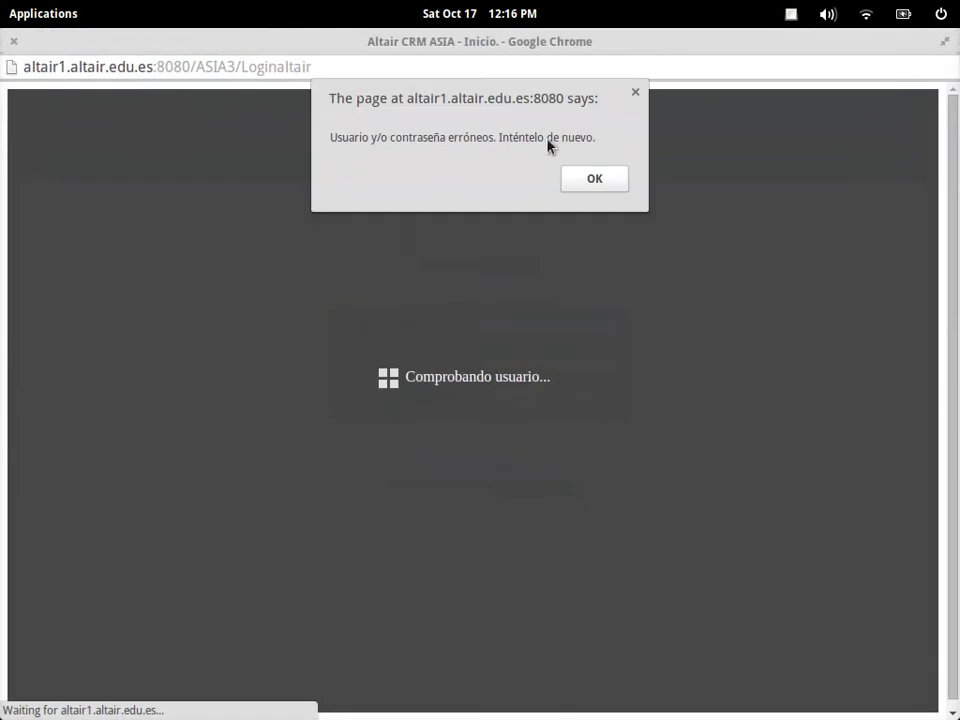
pyautogui.click(606, 186)
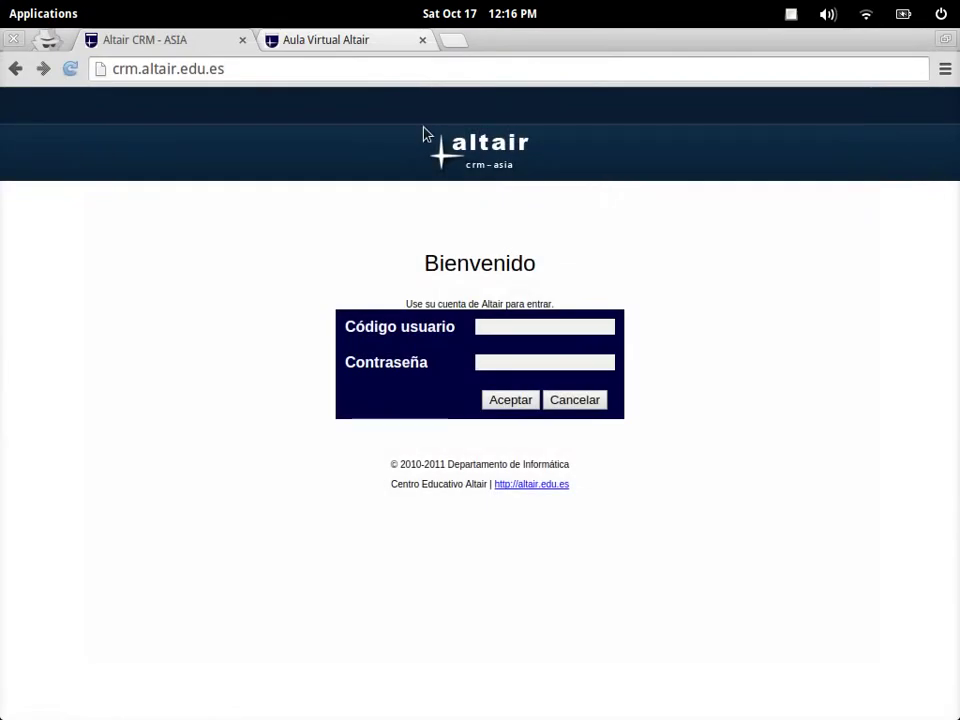
# On the Aula Virtual Altair tab, submit the student's school e-mail username and password
pyautogui.click(360, 43)
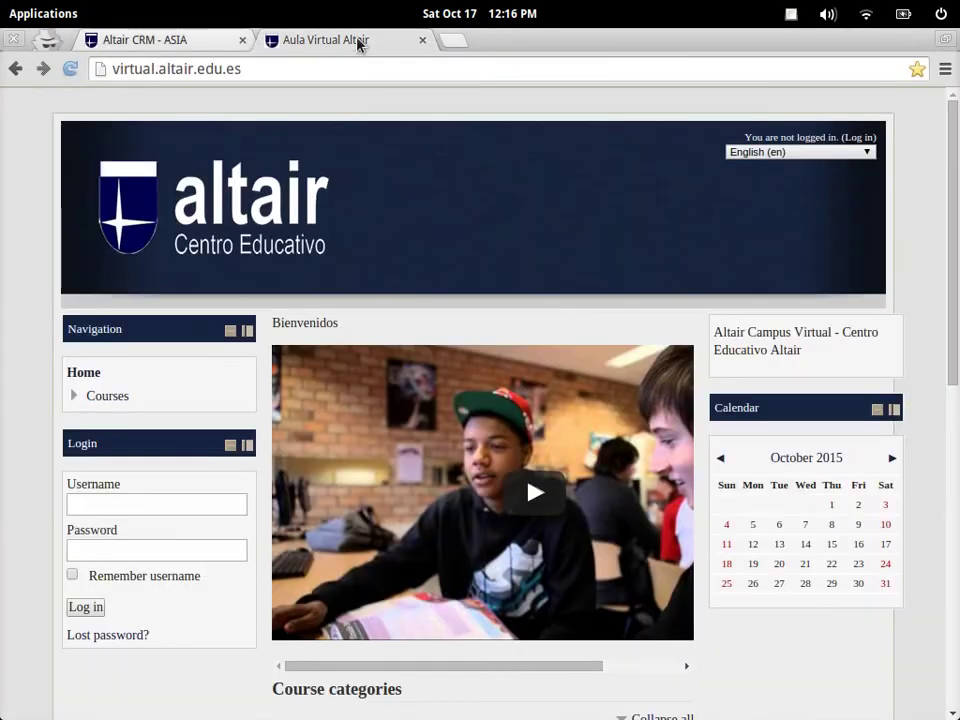
pyautogui.click(158, 503)
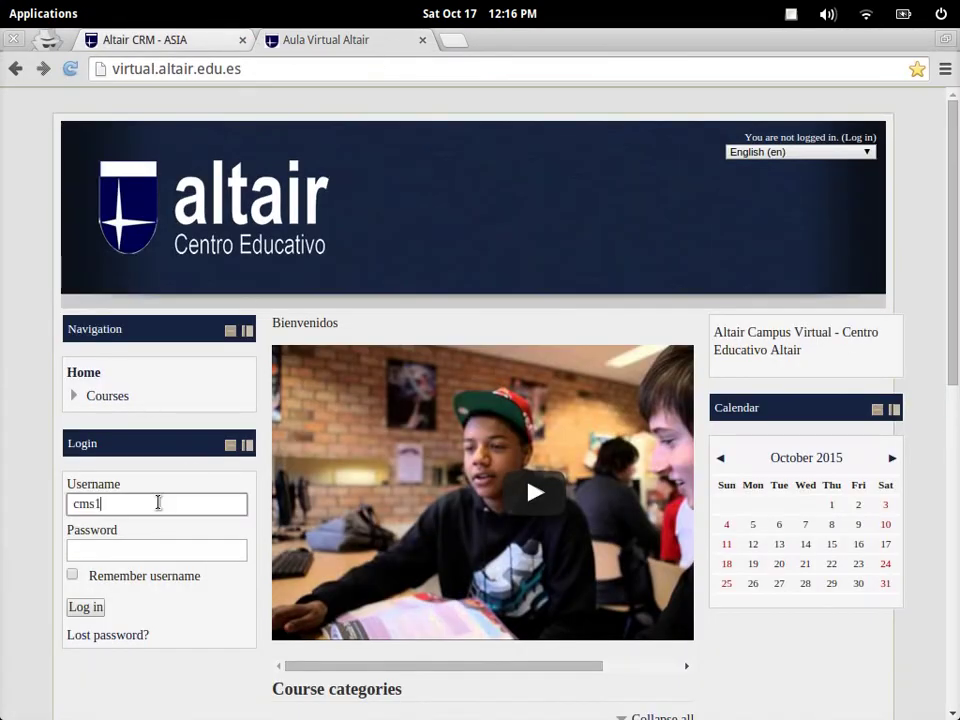
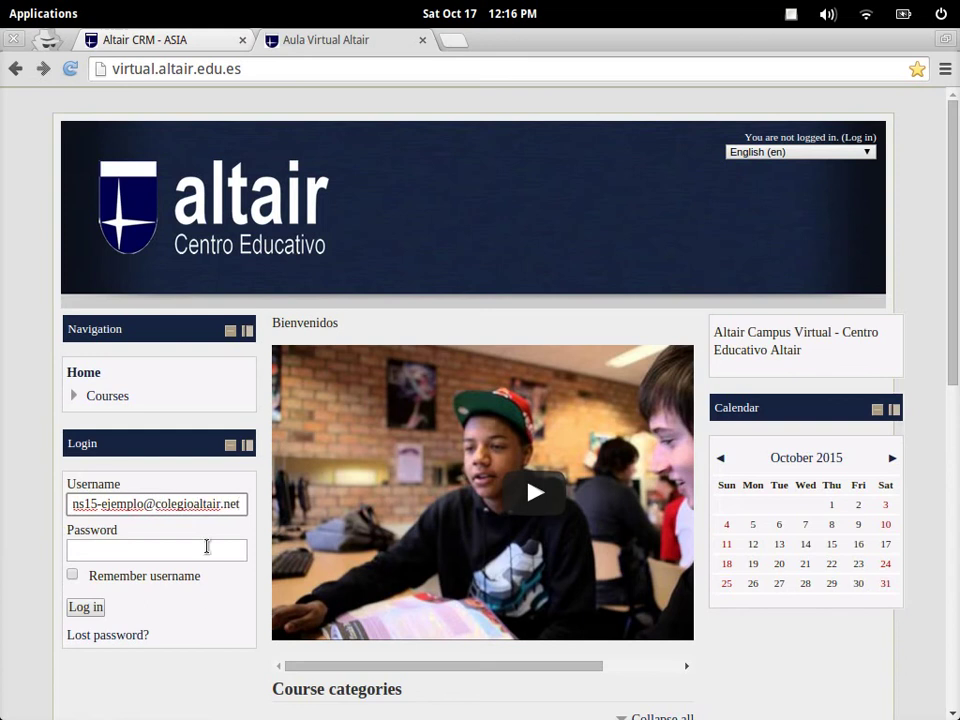
pyautogui.click(207, 546)
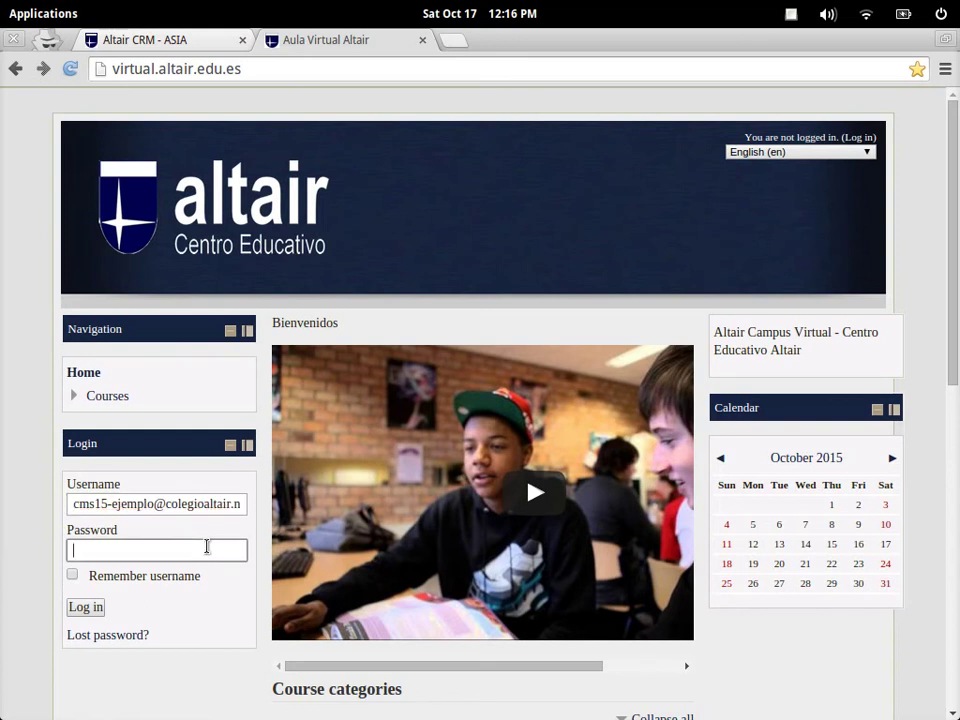
pyautogui.write('•••••••••')
pyautogui.click(88, 609)
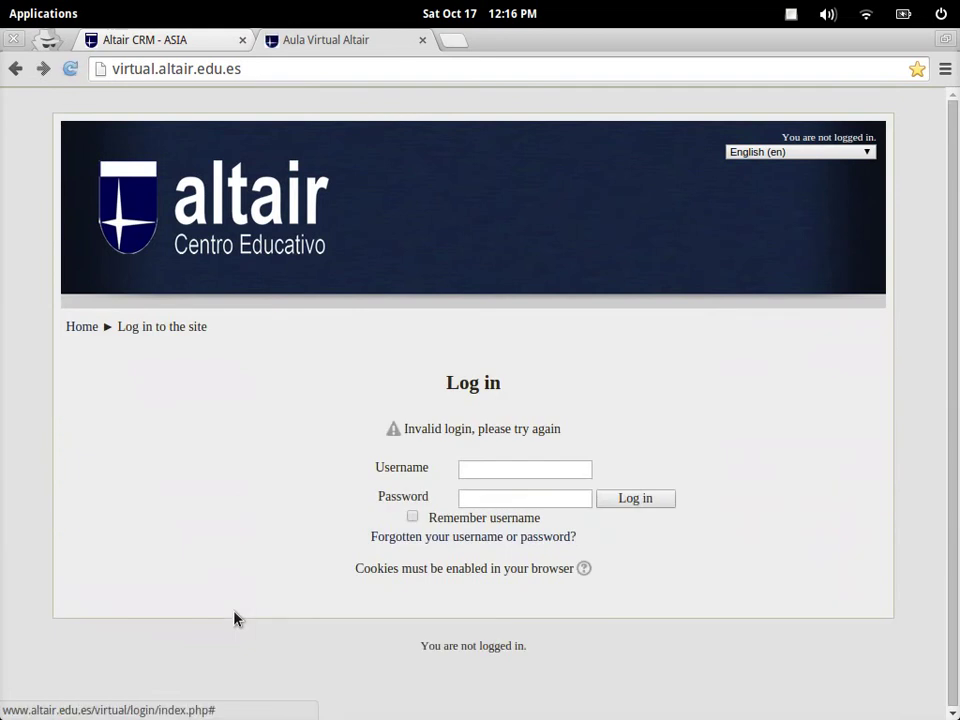
# Highlight the invalid-login message, including the words 'please try again'
pyautogui.moveTo(408, 428); pyautogui.dragTo(500, 428)
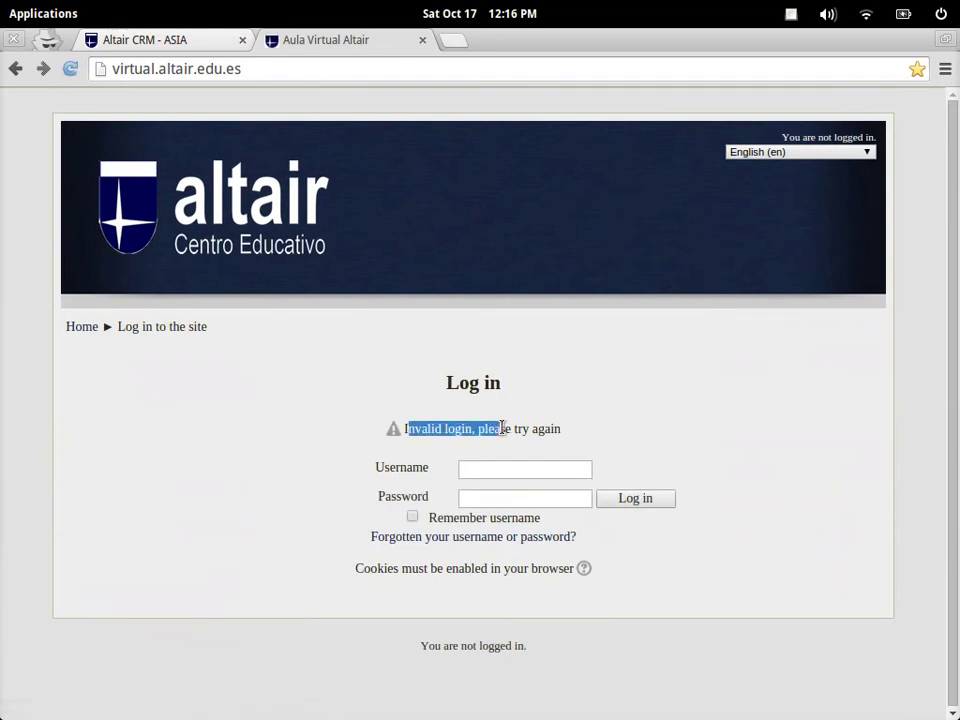
pyautogui.click(594, 440)
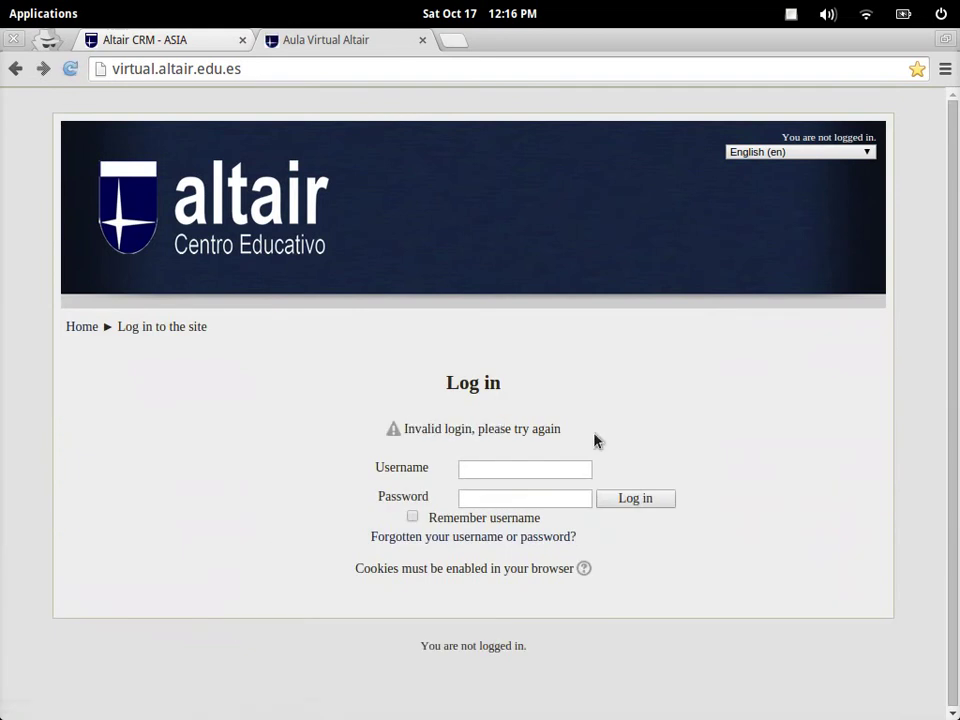
pyautogui.moveTo(478, 428); pyautogui.dragTo(579, 431)
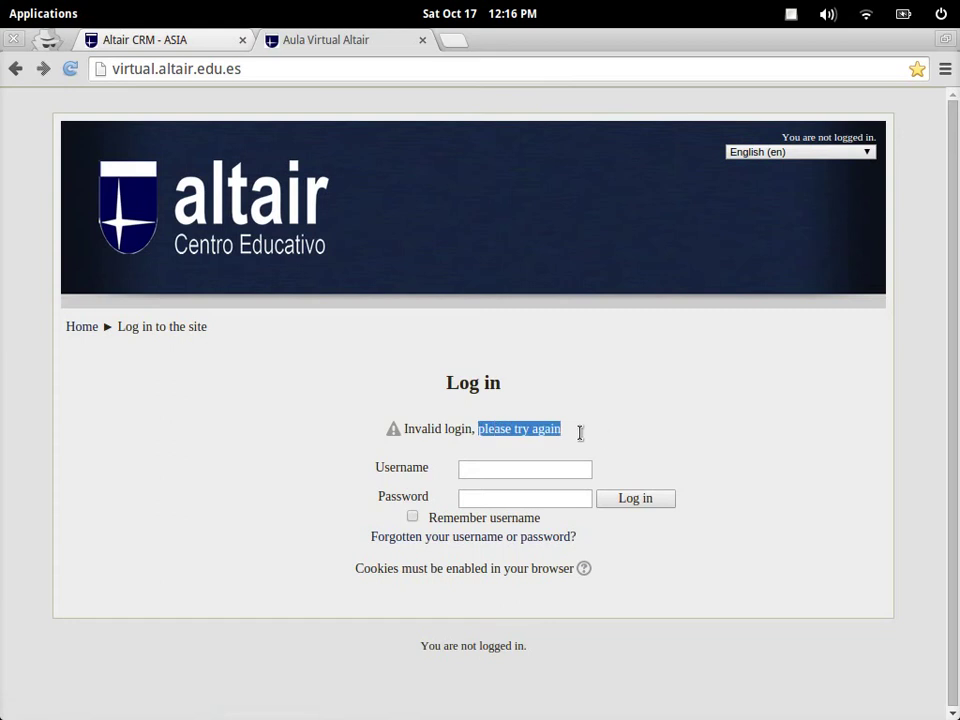
pyautogui.click(602, 434)
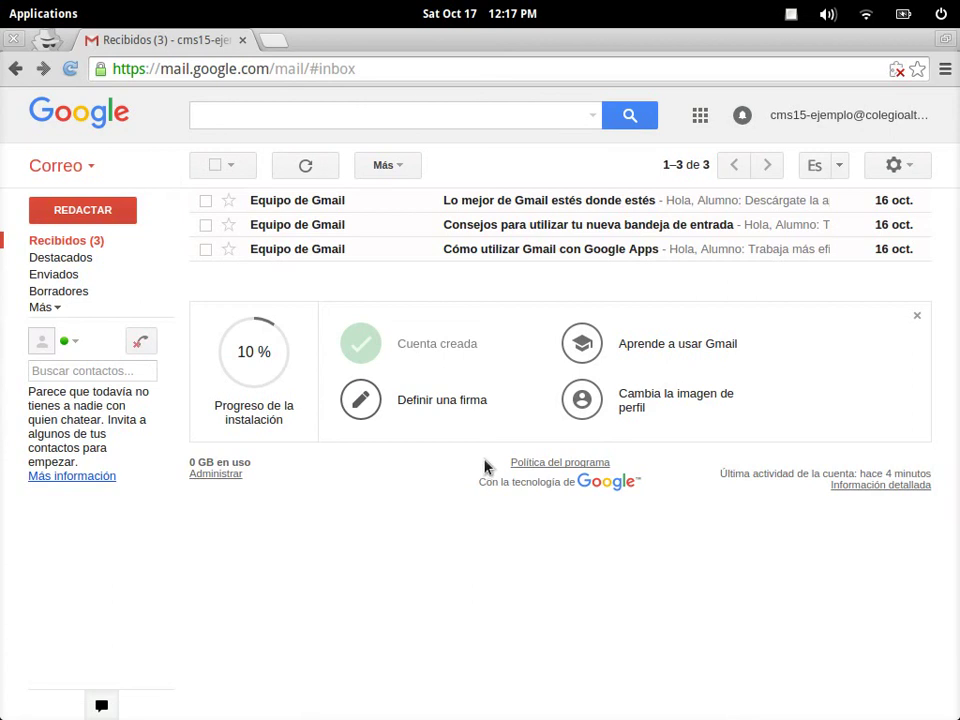
# Go to Google Mi cuenta and open the connected apps and sites security settings
pyautogui.click(894, 123)
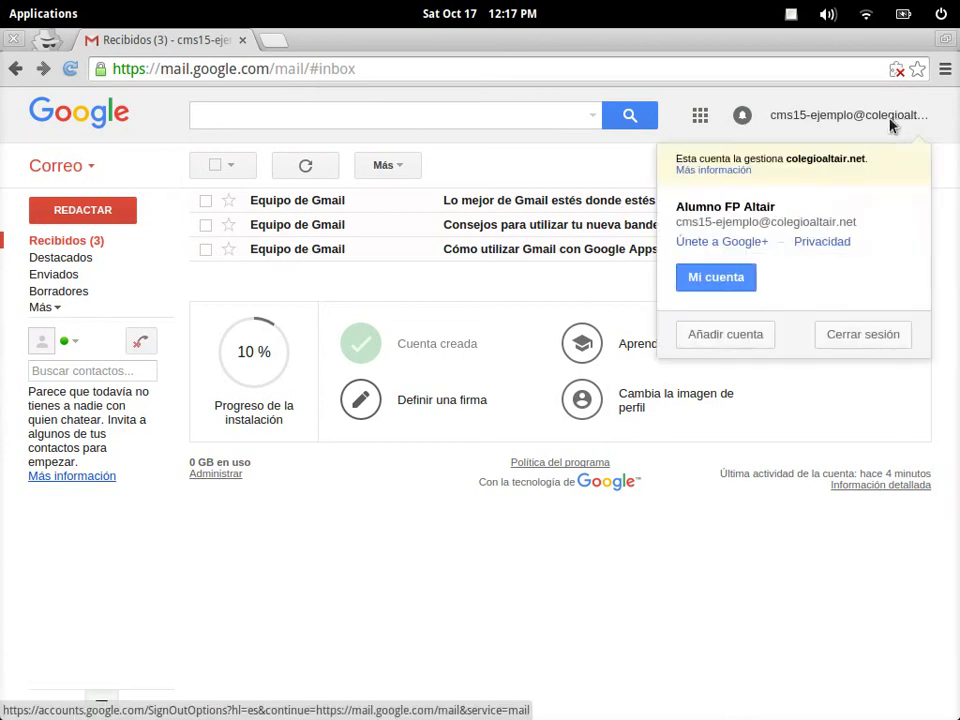
pyautogui.click(722, 276)
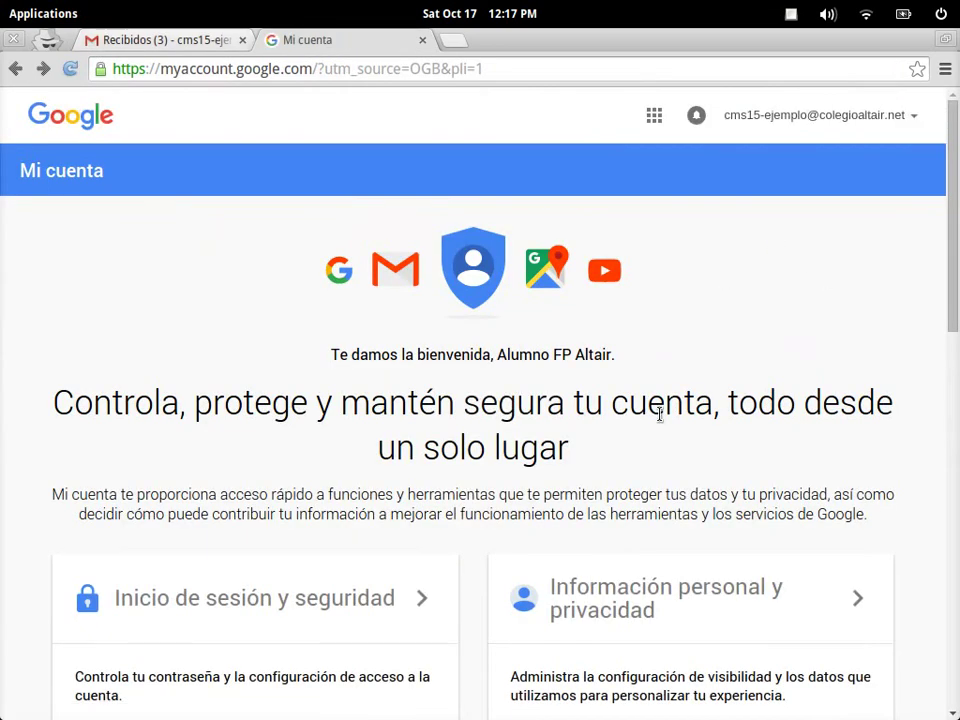
pyautogui.scroll(-4, 660, 415)
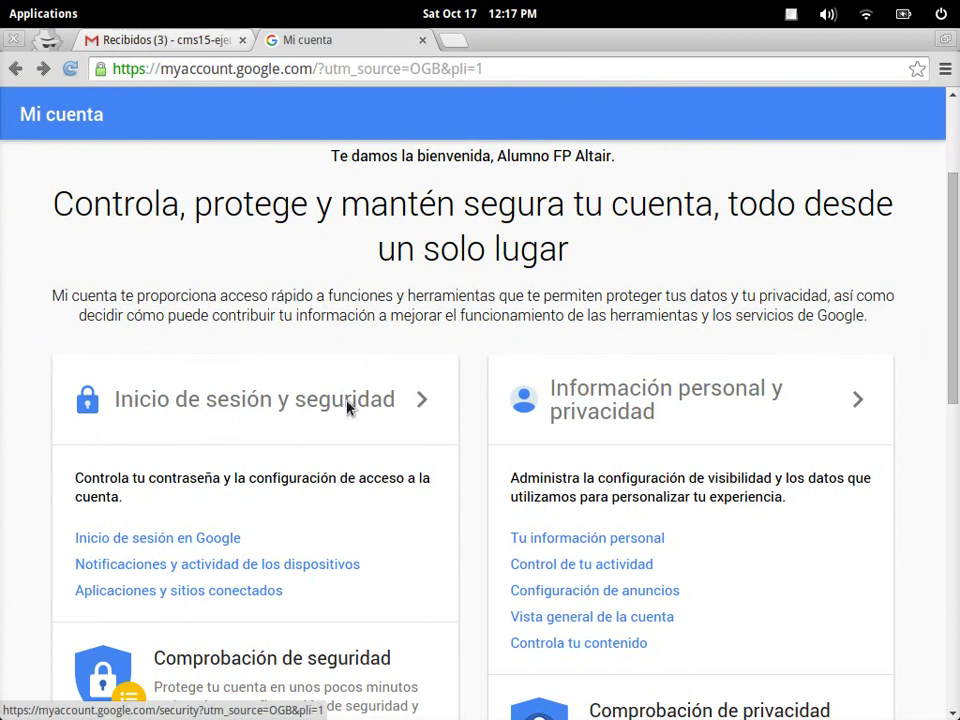
pyautogui.scroll(-3, 348, 405)
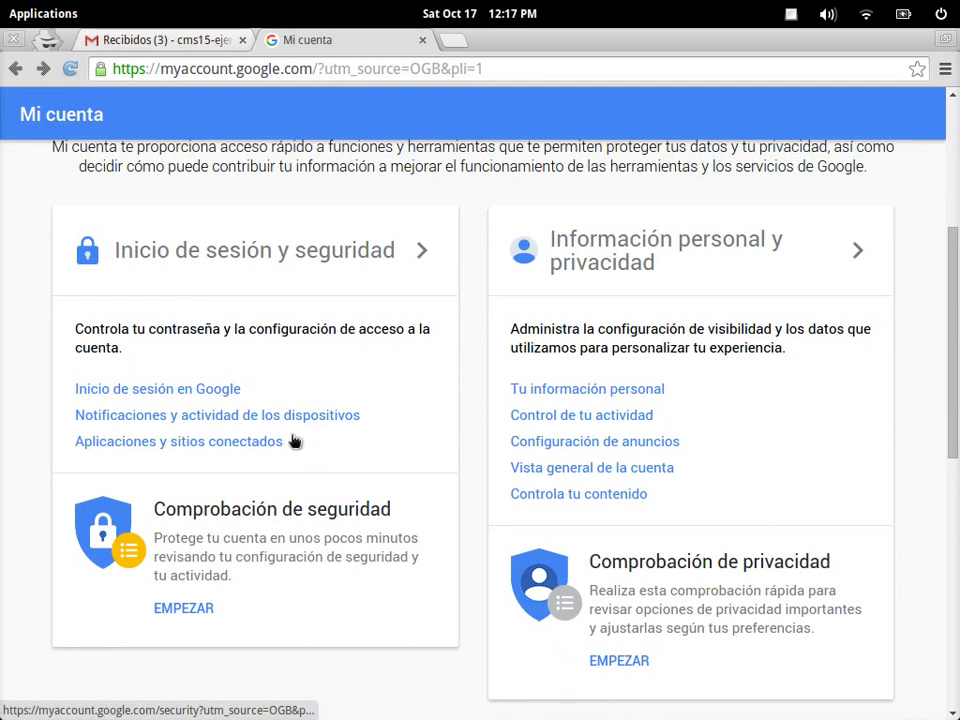
pyautogui.click(242, 450)
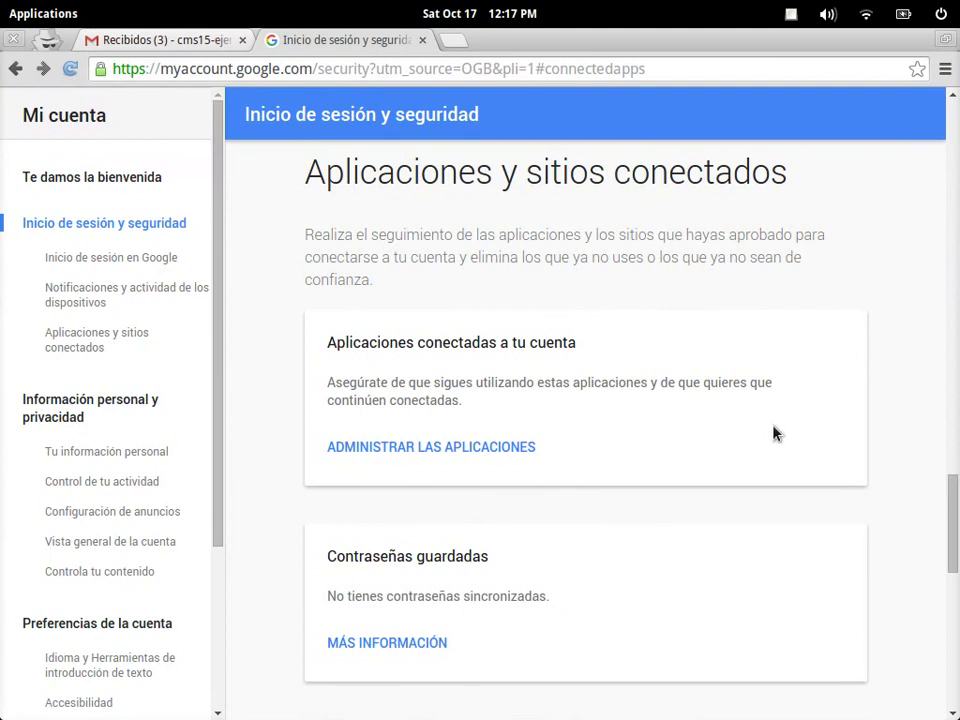
# Switch 'Permitir el acceso de aplicaciones menos seguras' on so it reads Sí
pyautogui.scroll(-5, 775, 432)
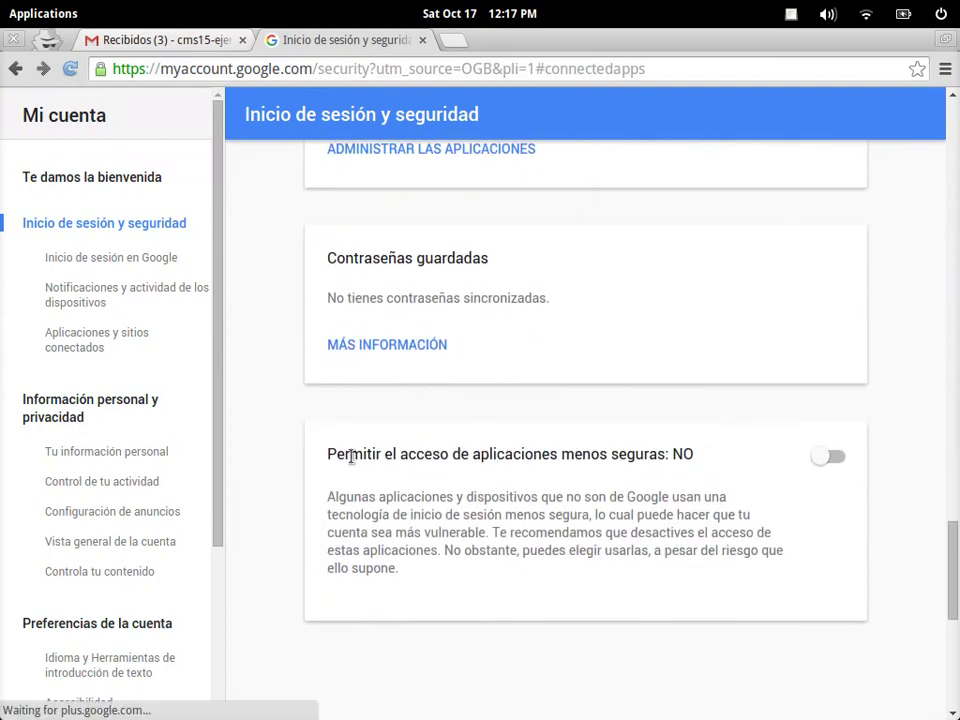
pyautogui.moveTo(331, 453); pyautogui.dragTo(665, 456)
pyautogui.click(725, 482)
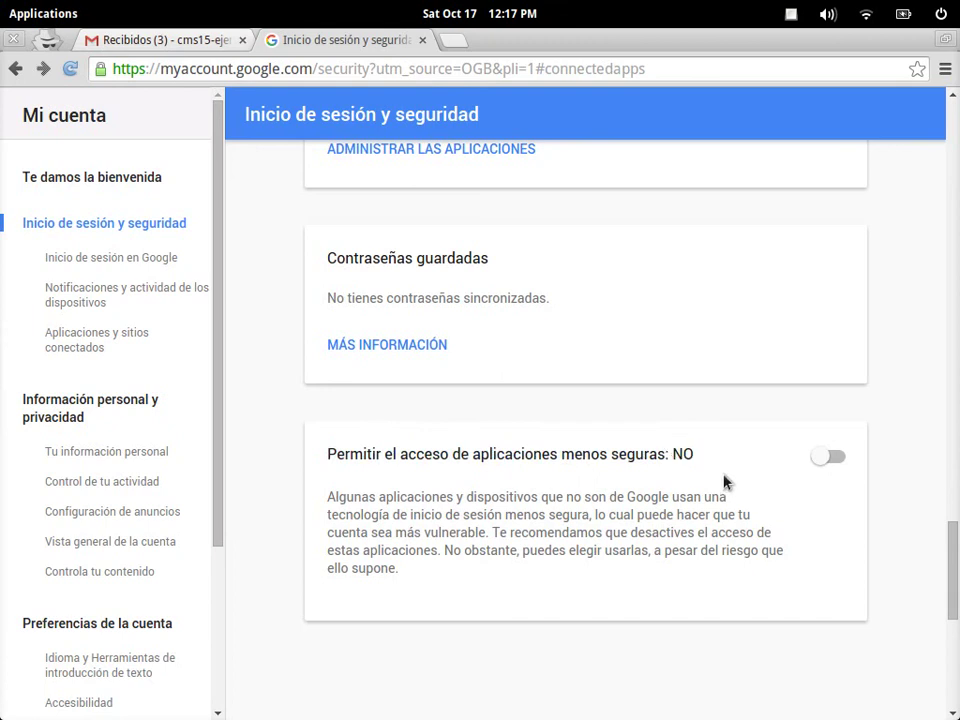
pyautogui.click(834, 460)
pyautogui.moveTo(686, 453); pyautogui.dragTo(644, 454)
pyautogui.click(702, 537)
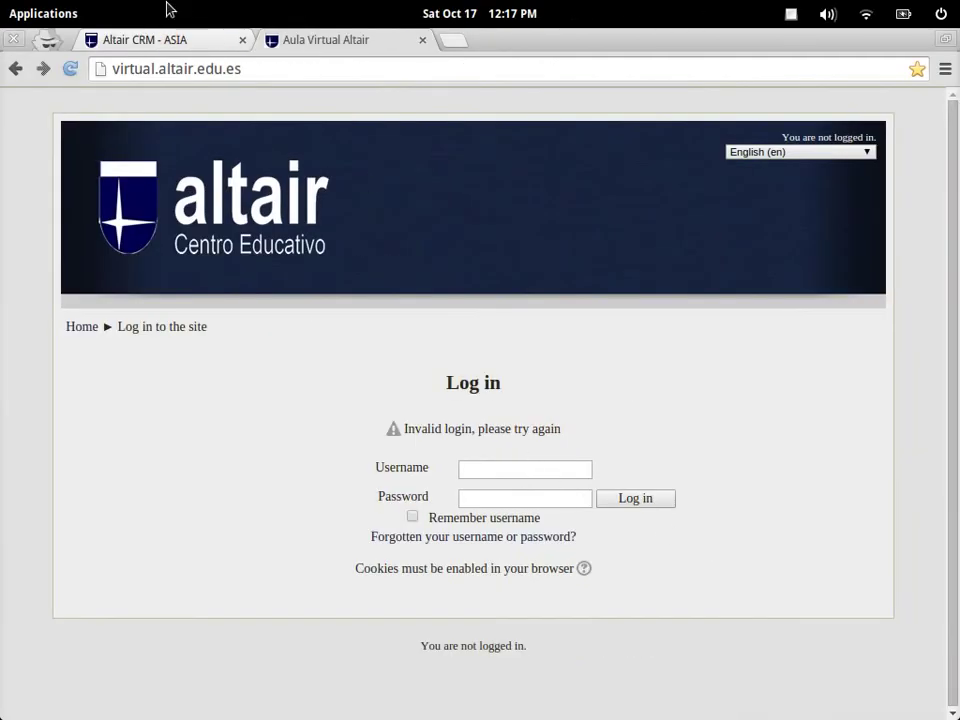
# On the Altair CRM tab, sign in with the student's Código usuario and Contraseña
pyautogui.click(135, 38)
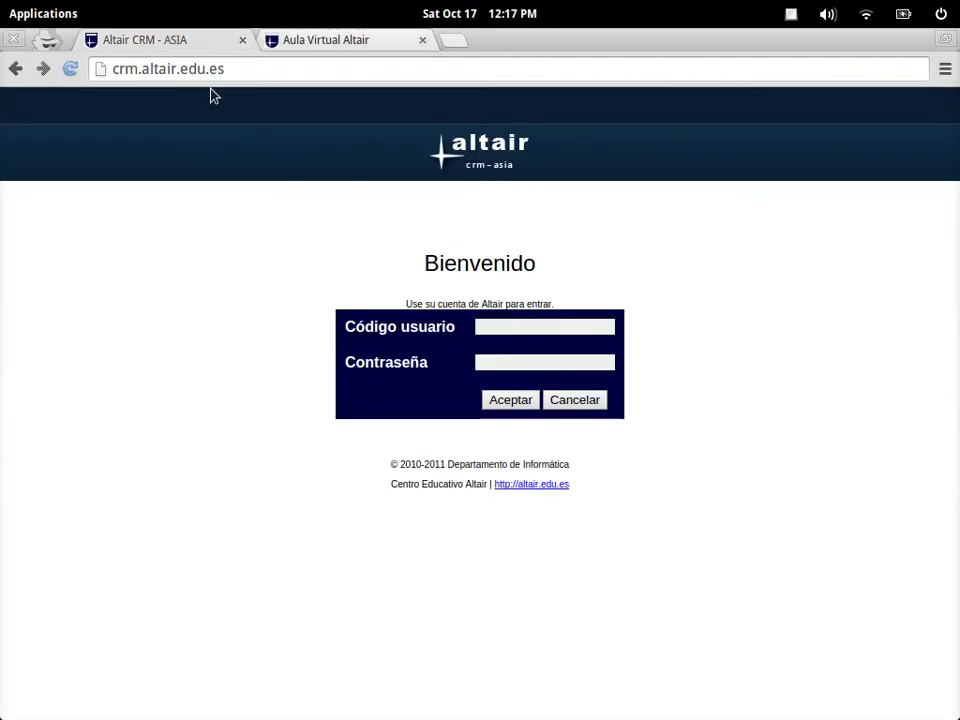
pyautogui.click(531, 326)
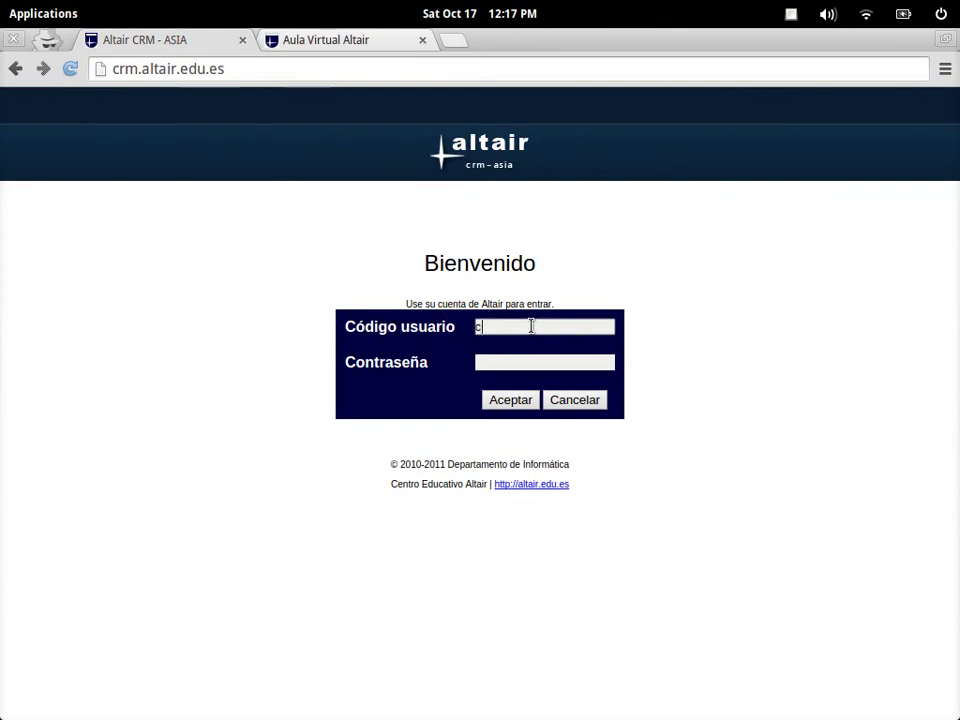
pyautogui.write('cms15-ejemplo')
pyautogui.click(579, 364)
pyautogui.write('•')
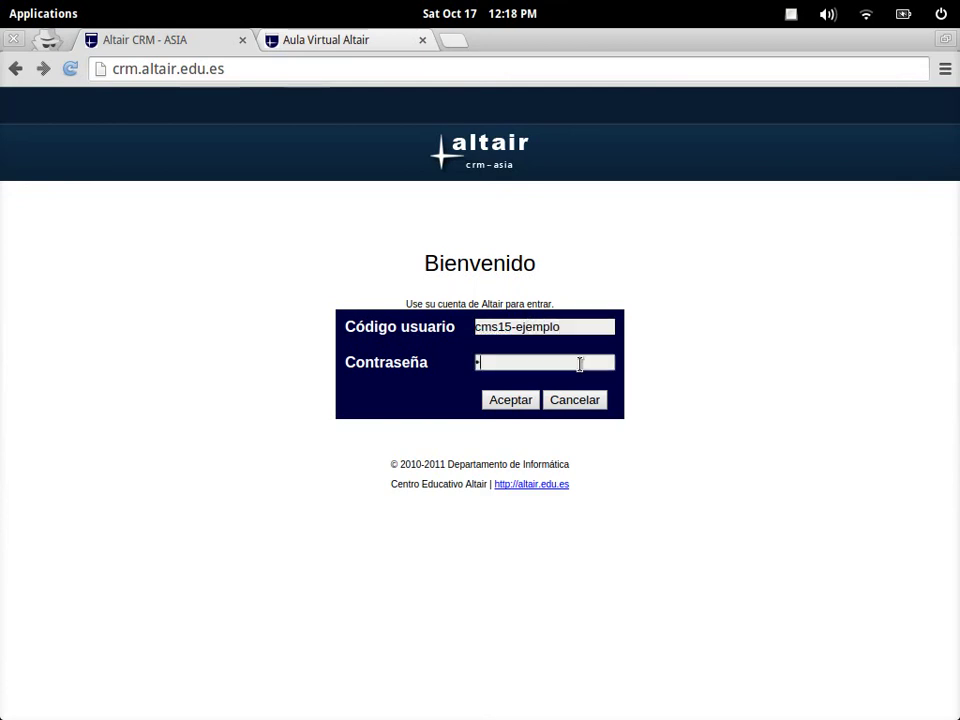
pyautogui.write('••••••••••')
pyautogui.click(516, 403)
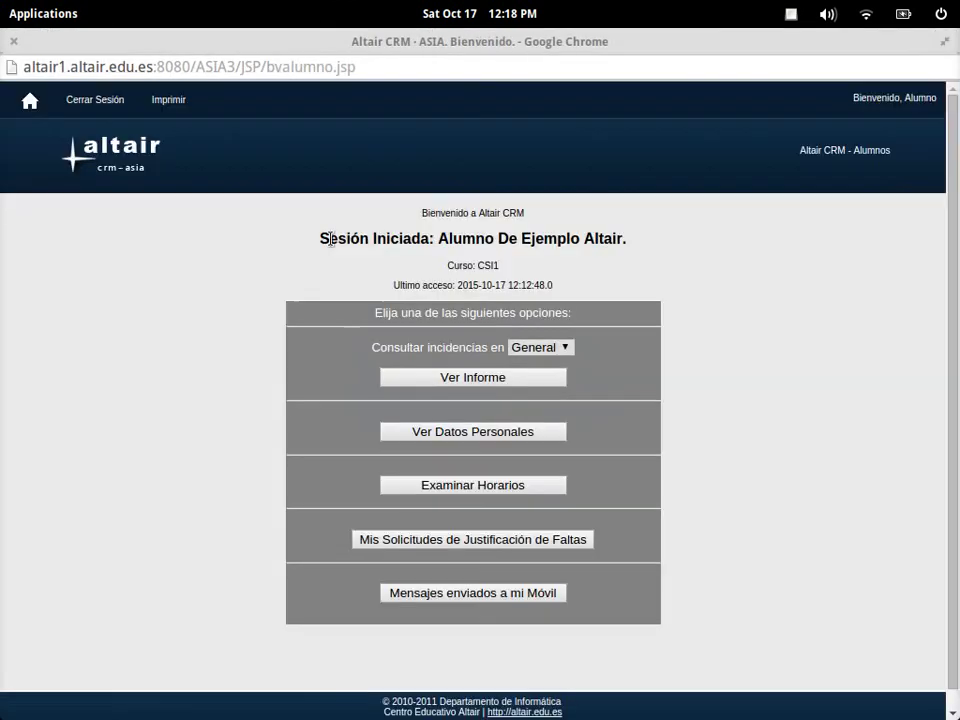
# Review the session-started page and incidents query, keep category General, then close the session window
pyautogui.moveTo(330, 240); pyautogui.dragTo(692, 231)
pyautogui.click(695, 235)
pyautogui.moveTo(406, 348); pyautogui.dragTo(493, 345)
pyautogui.click(561, 356)
pyautogui.click(565, 350)
pyautogui.click(611, 390)
pyautogui.click(16, 42)
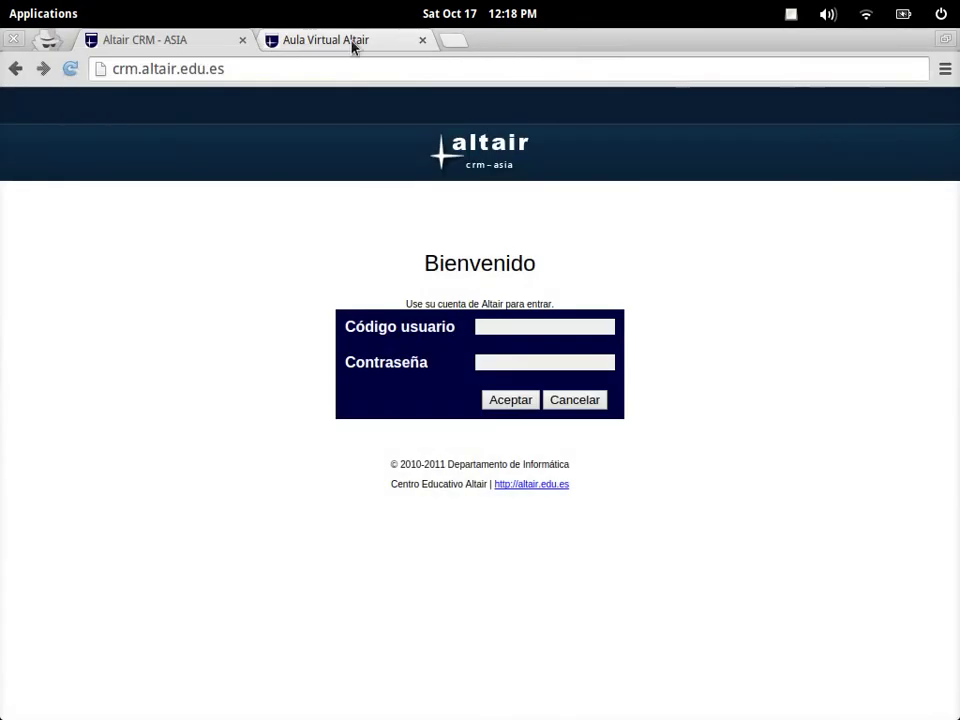
# Log in to Aula Virtual Altair with the student's school e-mail username and password
pyautogui.click(354, 44)
pyautogui.click(525, 471)
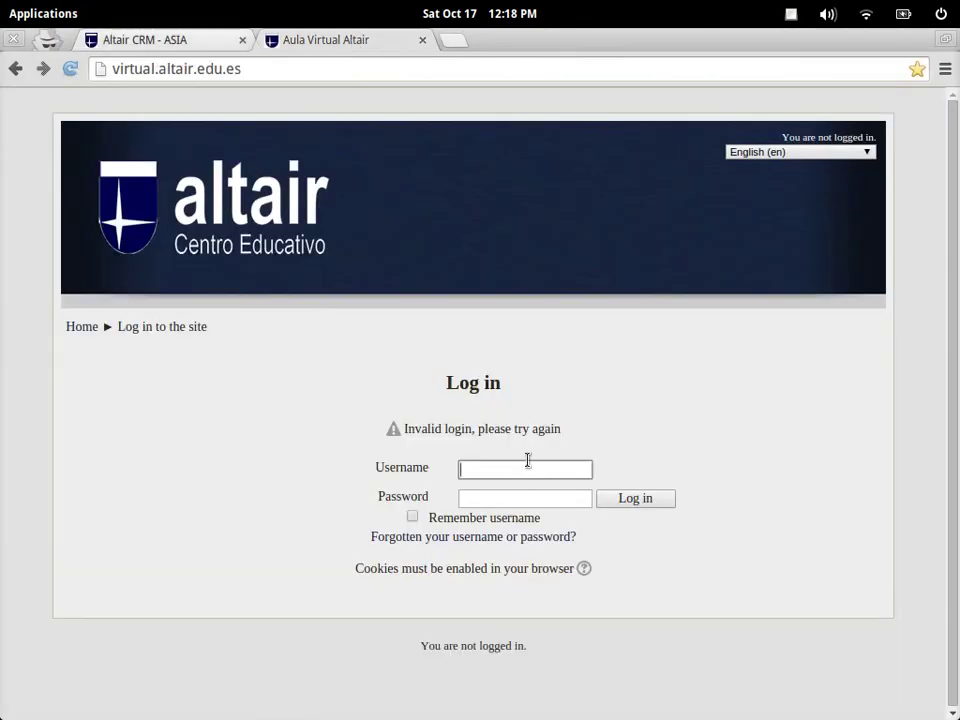
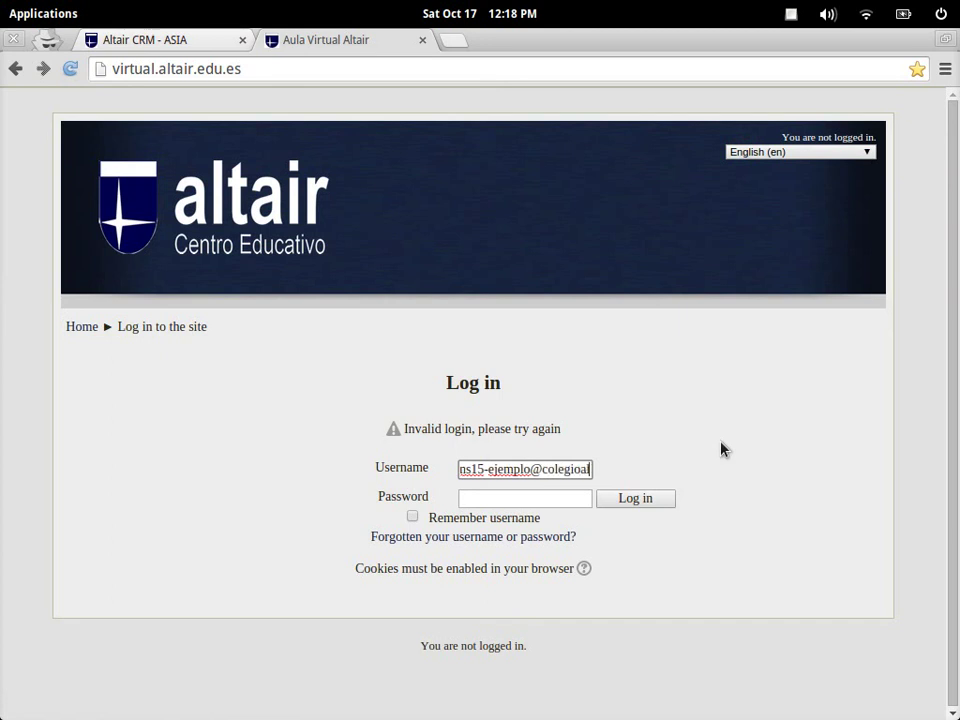
pyautogui.press('Tab')
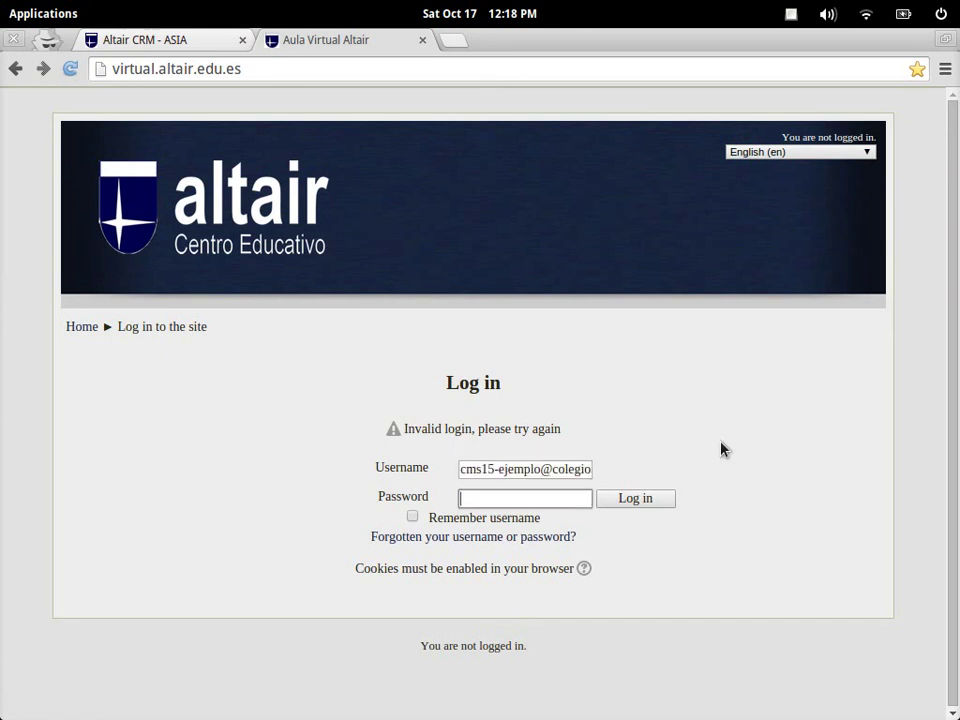
pyautogui.write('•••••••••••')
pyautogui.click(626, 501)
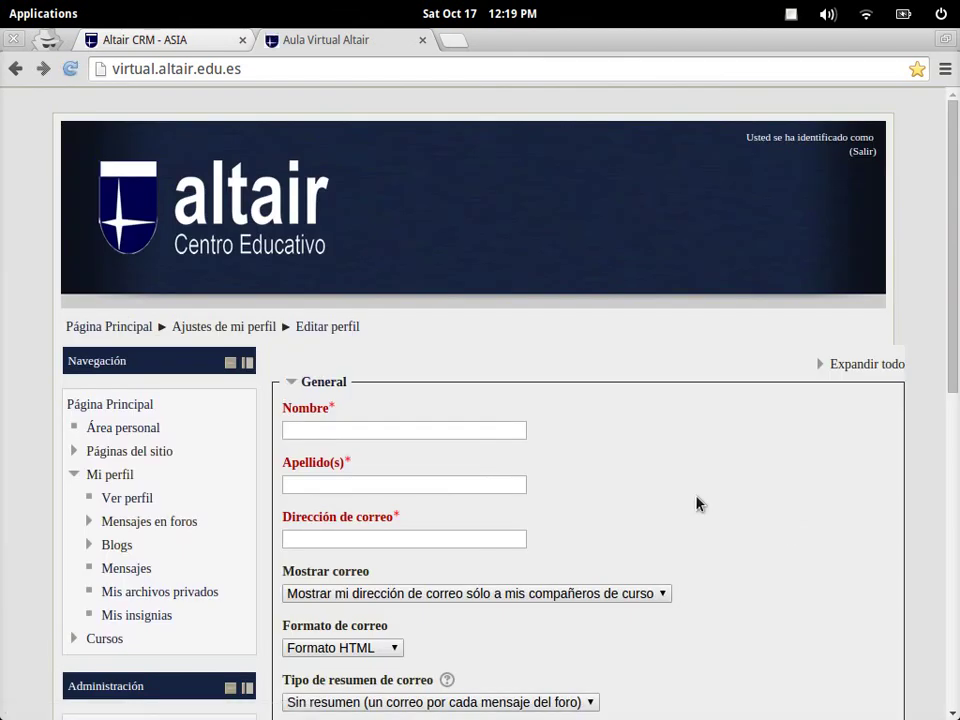
# Click through Nombre, Apellido(s) and Dirección de correo, then scroll down the Editar perfil form
pyautogui.click(392, 429)
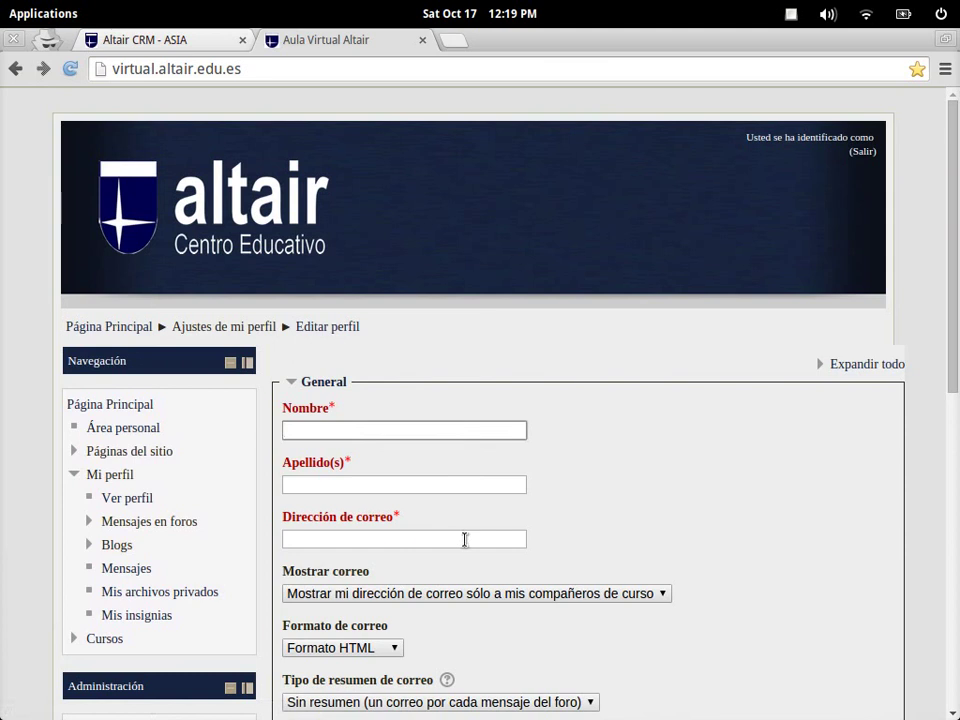
pyautogui.click(443, 482)
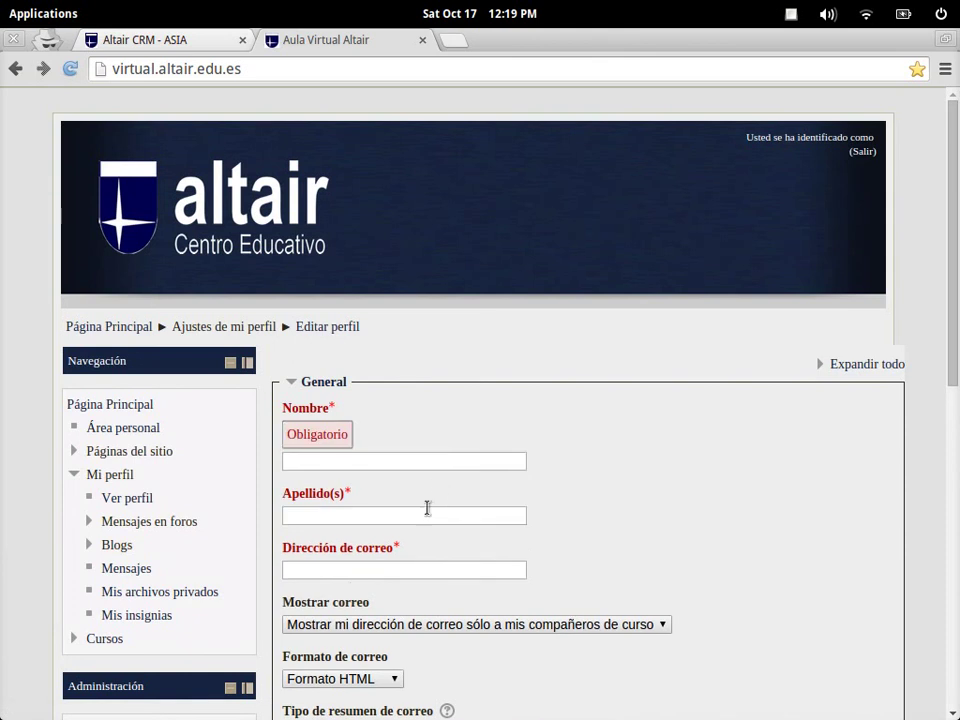
pyautogui.click(454, 572)
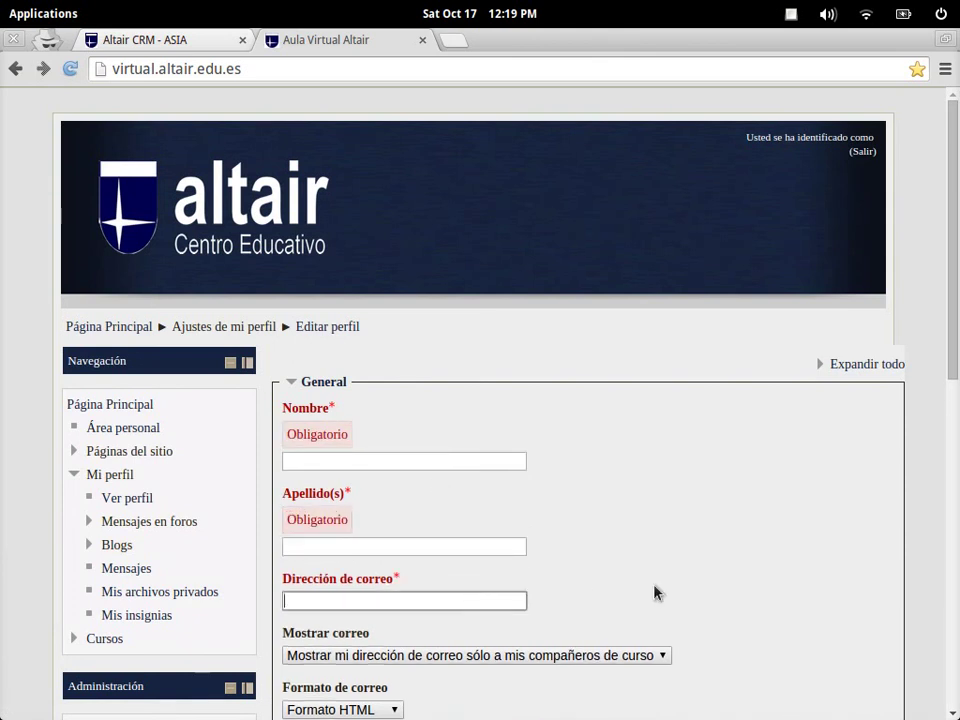
pyautogui.scroll(-2, 688, 580)
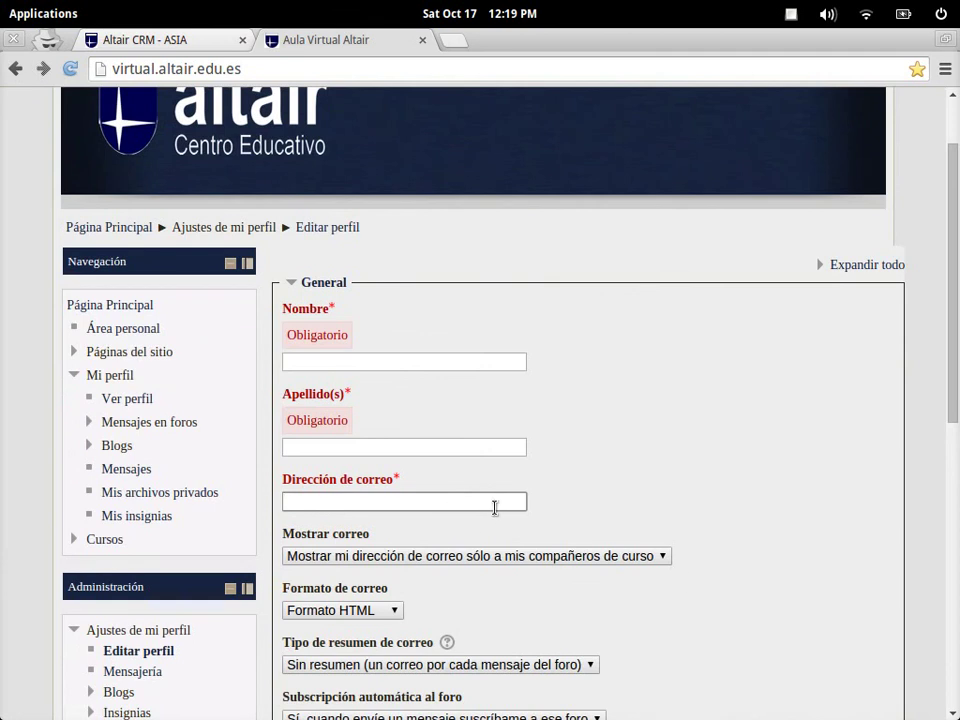
pyautogui.scroll(-2, 727, 523)
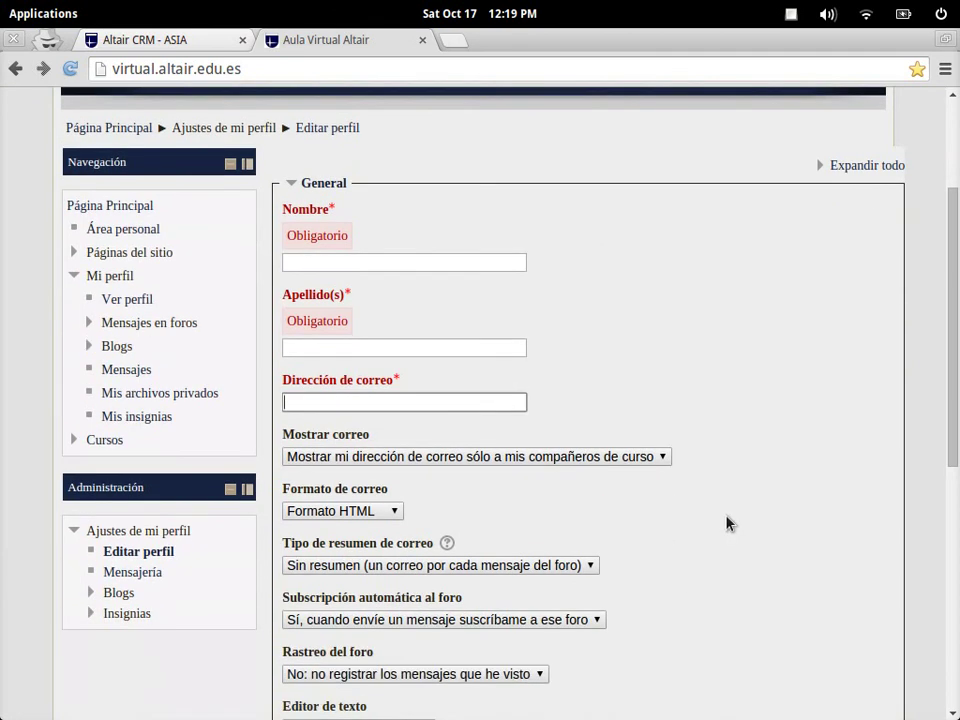
pyautogui.scroll(-1, 727, 523)
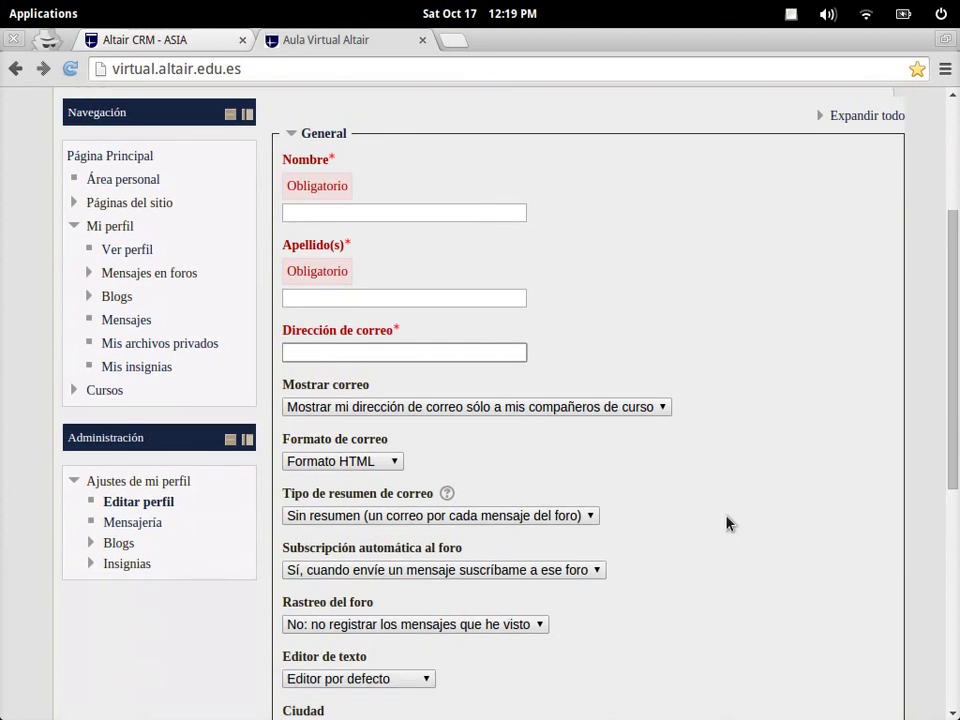